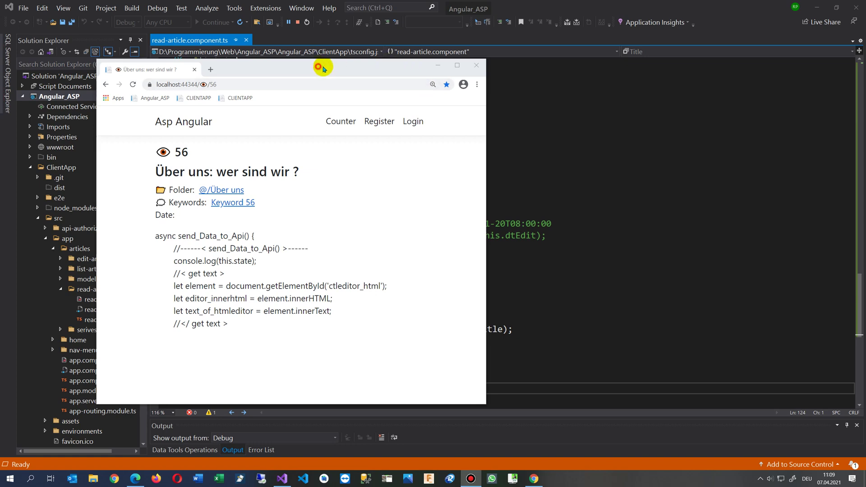
- Return from Chrome to Visual Studio and bring up read-article.component.html from Solution Explorer
{"action": "left_click_drag", "start_coordinate": [319, 70], "coordinate": [357, 66]}
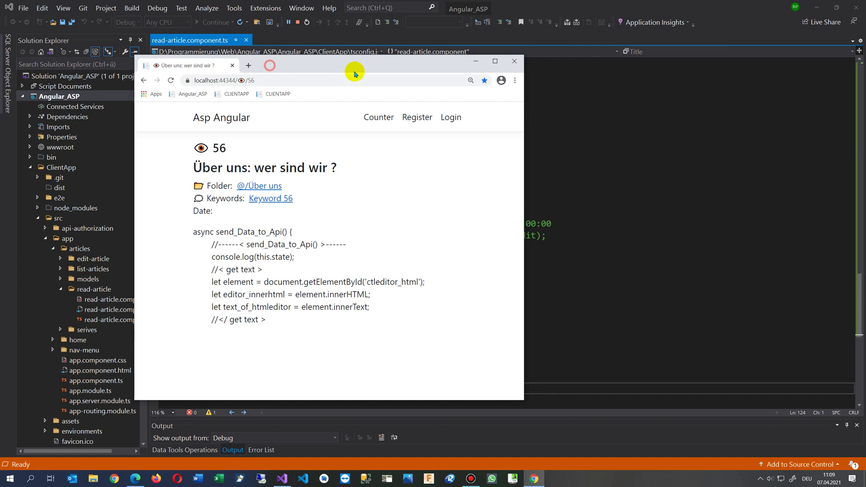
{"action": "left_click", "coordinate": [476, 61]}
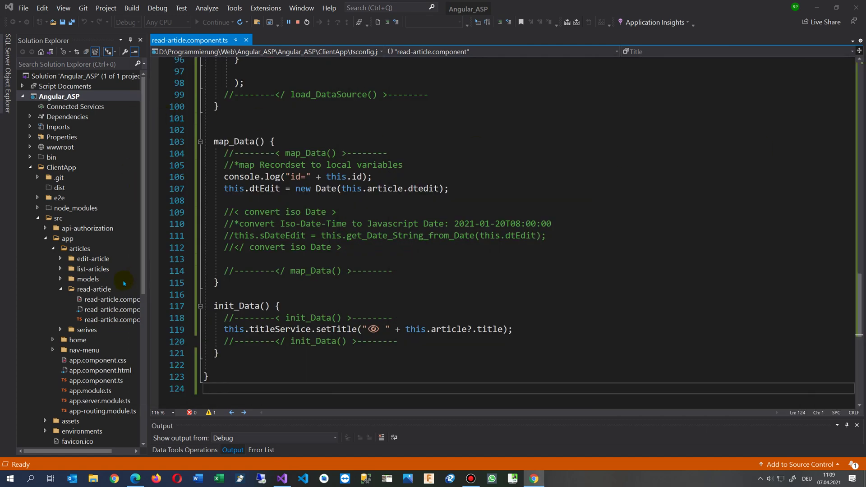
{"action": "left_click", "coordinate": [111, 300]}
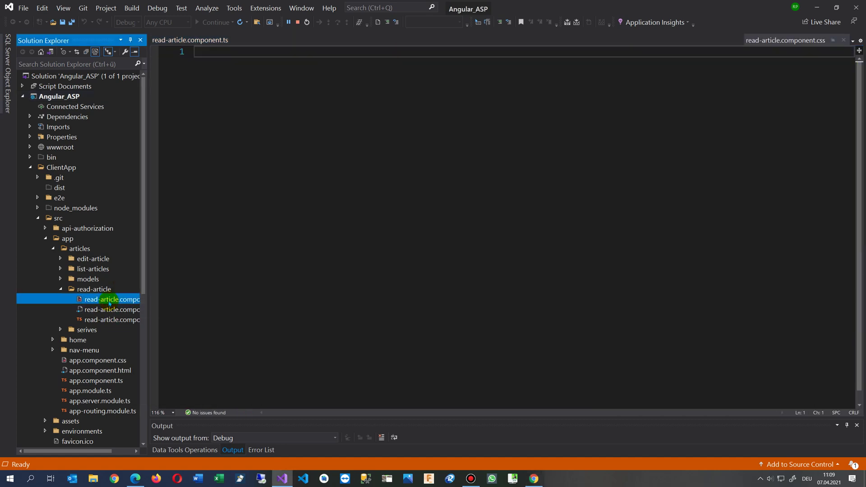
{"action": "left_click_drag", "start_coordinate": [148, 300], "coordinate": [196, 300]}
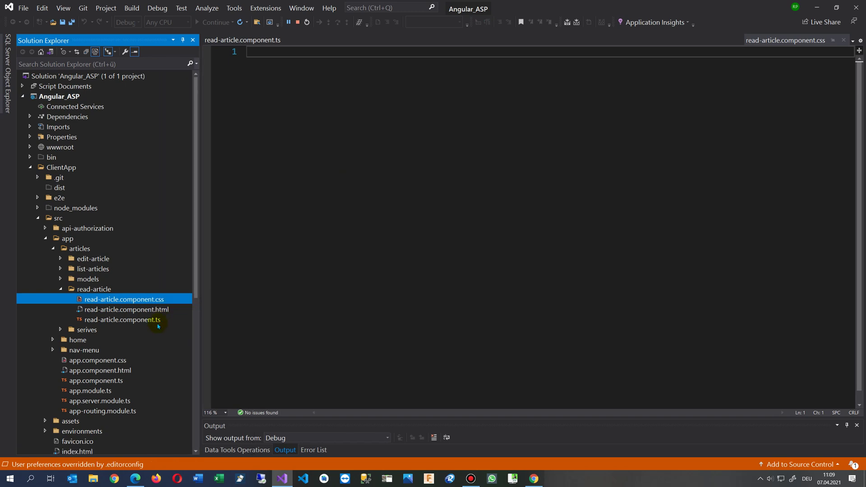
{"action": "left_click", "coordinate": [161, 309]}
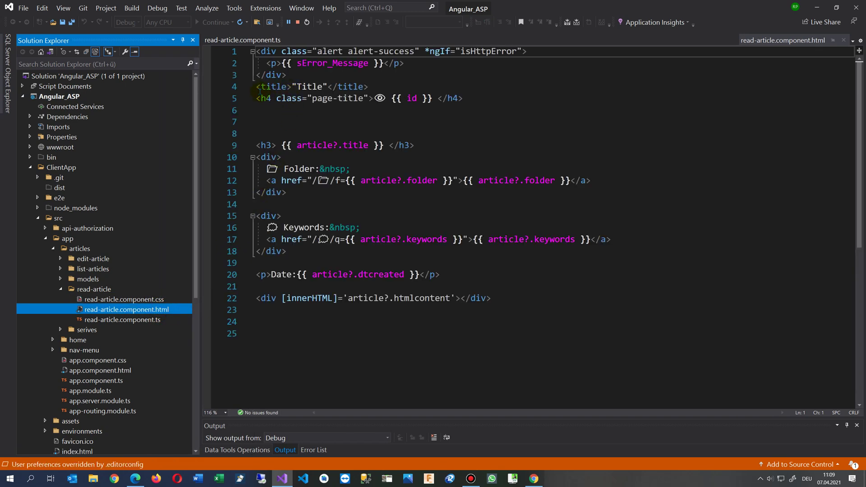
- Remove the hard-coded <title>"Title"</title> line from the template
{"action": "left_click_drag", "start_coordinate": [257, 87], "coordinate": [370, 87]}
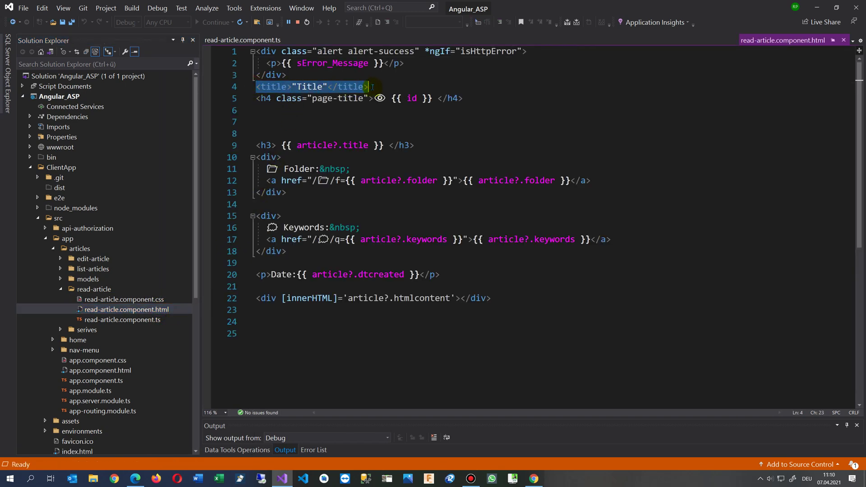
{"action": "key", "text": "Delete"}
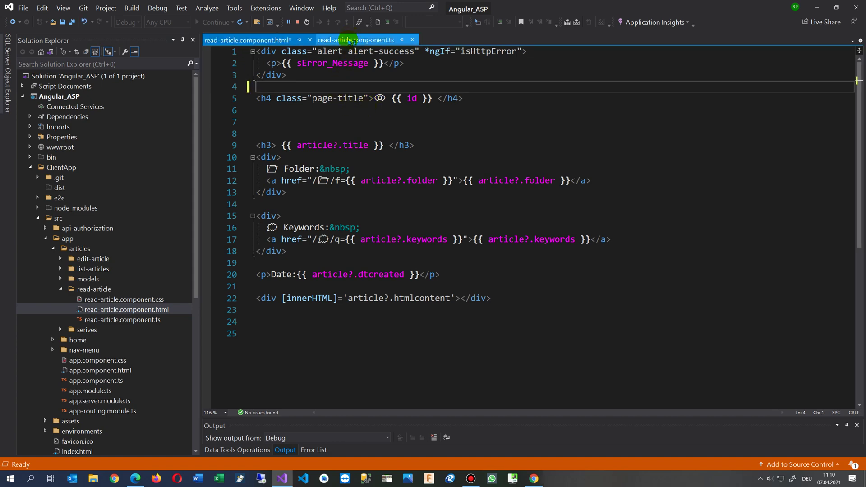
{"action": "left_click", "coordinate": [349, 40]}
{"action": "scroll", "coordinate": [364, 205], "scroll_direction": "up", "scroll_amount": 20}
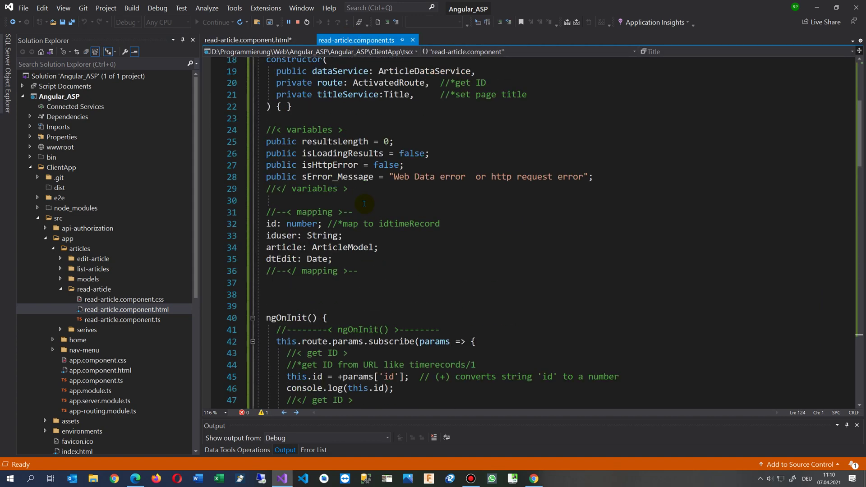
{"action": "scroll", "coordinate": [364, 204], "scroll_direction": "up", "scroll_amount": 6}
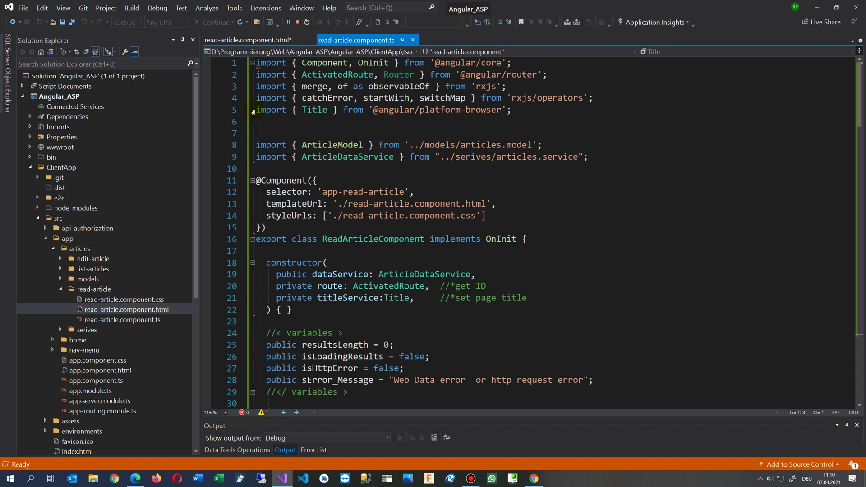
{"action": "left_click_drag", "start_coordinate": [293, 111], "coordinate": [335, 111]}
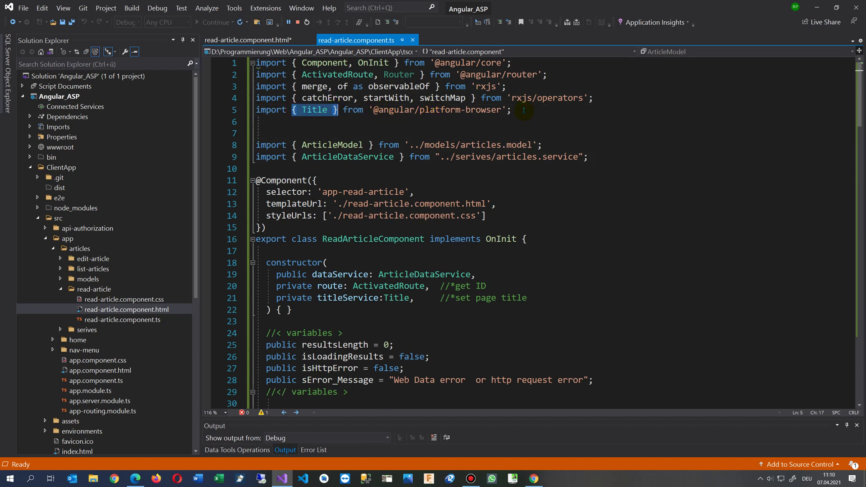
{"action": "left_click_drag", "start_coordinate": [521, 110], "coordinate": [248, 115]}
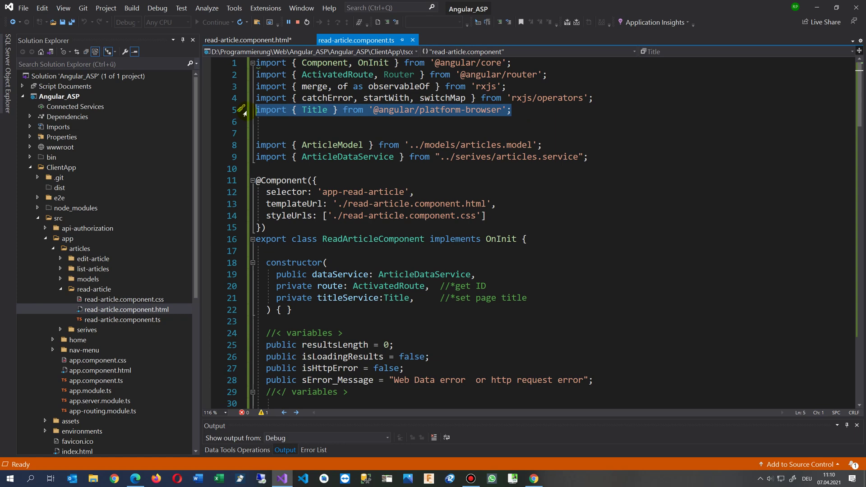
{"action": "scroll", "coordinate": [314, 262], "scroll_direction": "down", "scroll_amount": 2}
{"action": "scroll", "coordinate": [314, 263], "scroll_direction": "down", "scroll_amount": 4}
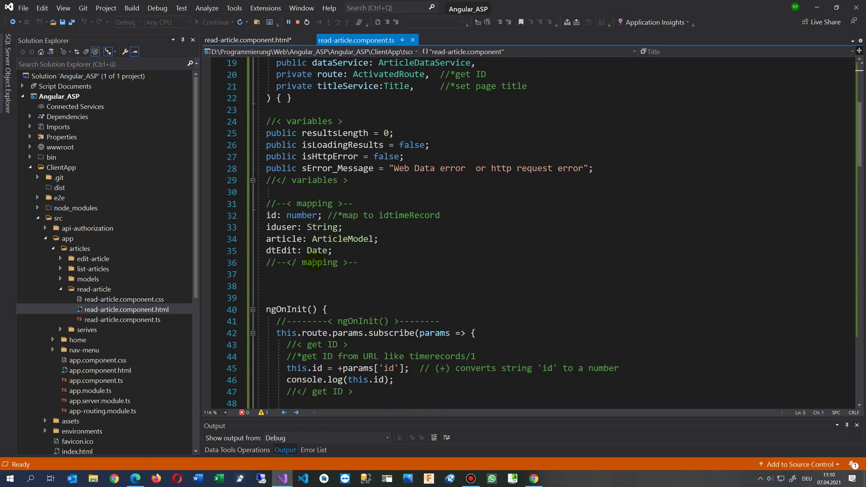
{"action": "scroll", "coordinate": [303, 260], "scroll_direction": "down", "scroll_amount": 1}
{"action": "scroll", "coordinate": [303, 261], "scroll_direction": "down", "scroll_amount": 6}
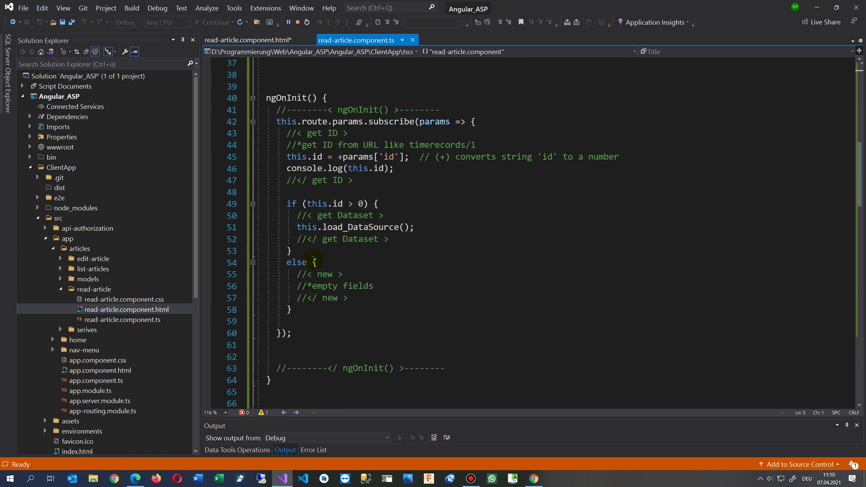
{"action": "scroll", "coordinate": [308, 258], "scroll_direction": "down", "scroll_amount": 5}
{"action": "scroll", "coordinate": [313, 256], "scroll_direction": "down", "scroll_amount": 4}
{"action": "scroll", "coordinate": [313, 256], "scroll_direction": "down", "scroll_amount": 4}
{"action": "scroll", "coordinate": [314, 257], "scroll_direction": "down", "scroll_amount": 1}
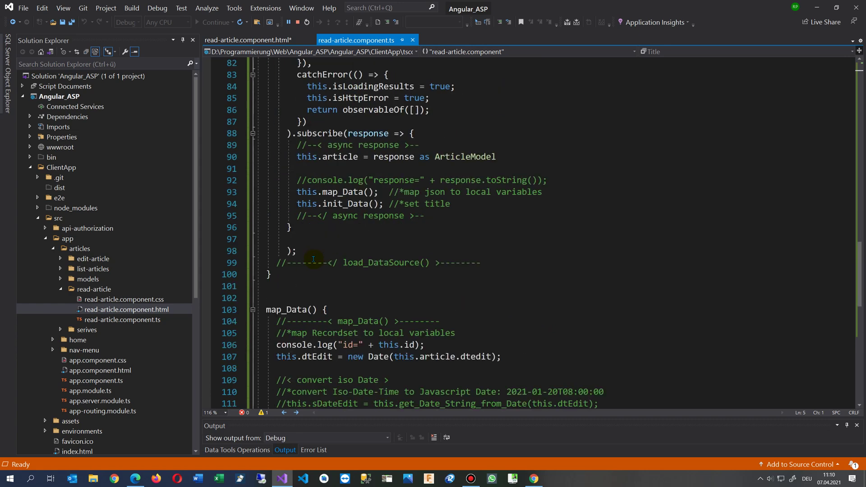
{"action": "scroll", "coordinate": [313, 259], "scroll_direction": "down", "scroll_amount": 3}
{"action": "scroll", "coordinate": [313, 261], "scroll_direction": "down", "scroll_amount": 3}
{"action": "scroll", "coordinate": [314, 262], "scroll_direction": "up", "scroll_amount": 3}
{"action": "scroll", "coordinate": [312, 257], "scroll_direction": "up", "scroll_amount": 11}
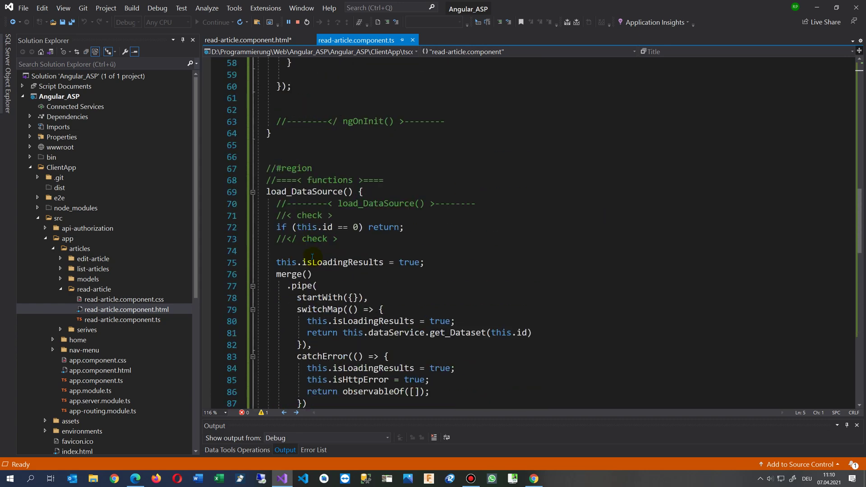
{"action": "double_click", "coordinate": [278, 191]}
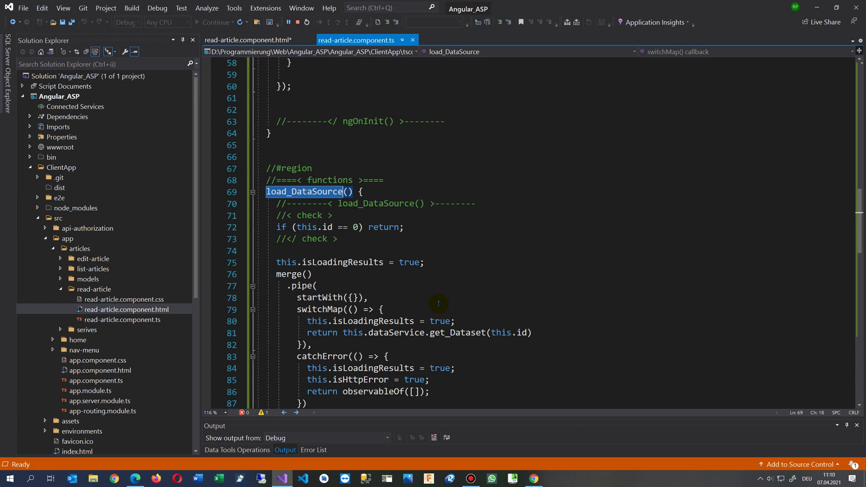
{"action": "scroll", "coordinate": [439, 302], "scroll_direction": "down", "scroll_amount": 4}
{"action": "scroll", "coordinate": [438, 302], "scroll_direction": "down", "scroll_amount": 2}
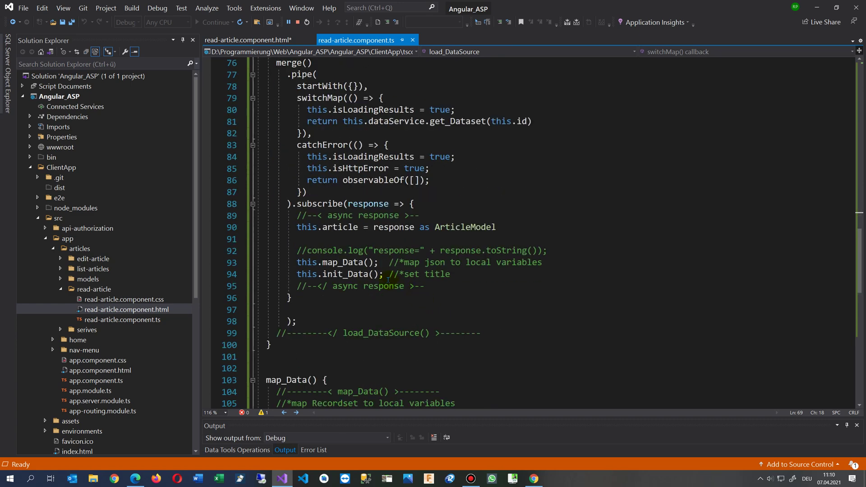
{"action": "double_click", "coordinate": [354, 228]}
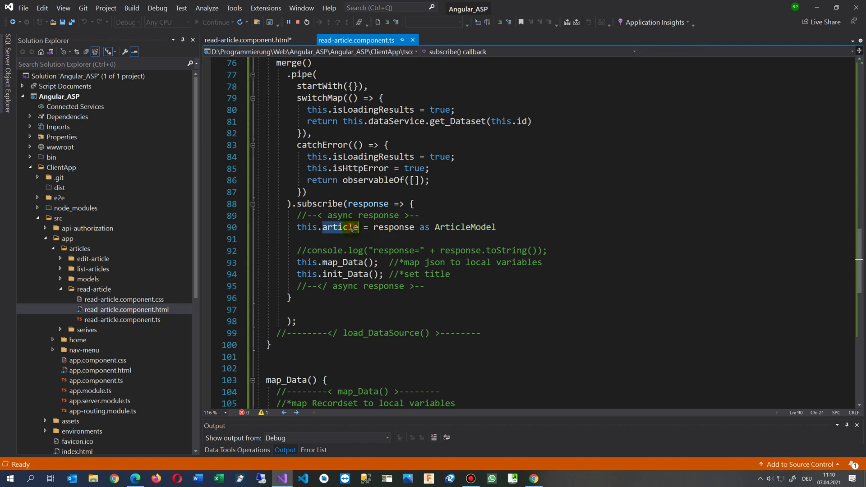
{"action": "double_click", "coordinate": [342, 262]}
{"action": "double_click", "coordinate": [342, 275]}
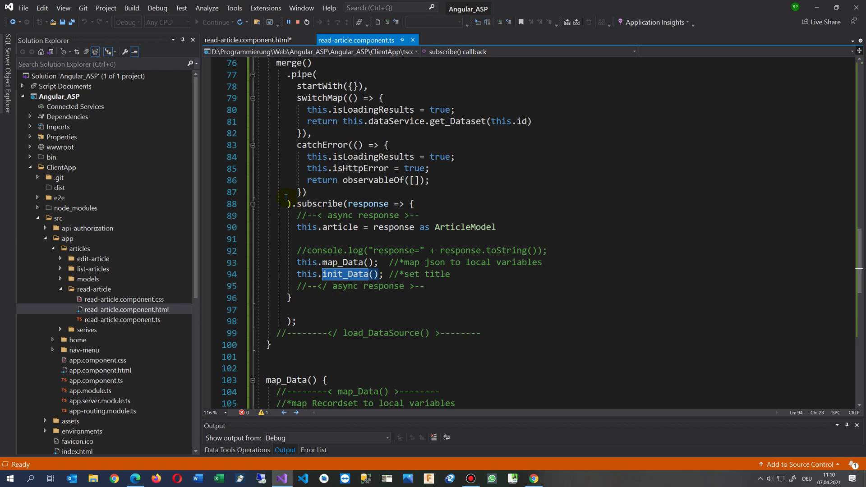
{"action": "left_click_drag", "start_coordinate": [287, 203], "coordinate": [320, 288]}
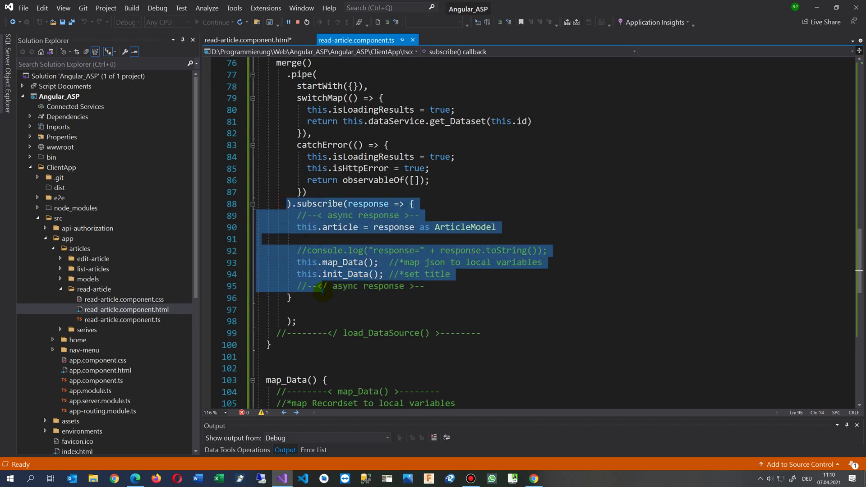
{"action": "scroll", "coordinate": [320, 287], "scroll_direction": "down", "scroll_amount": 2}
{"action": "scroll", "coordinate": [332, 299], "scroll_direction": "down", "scroll_amount": 6}
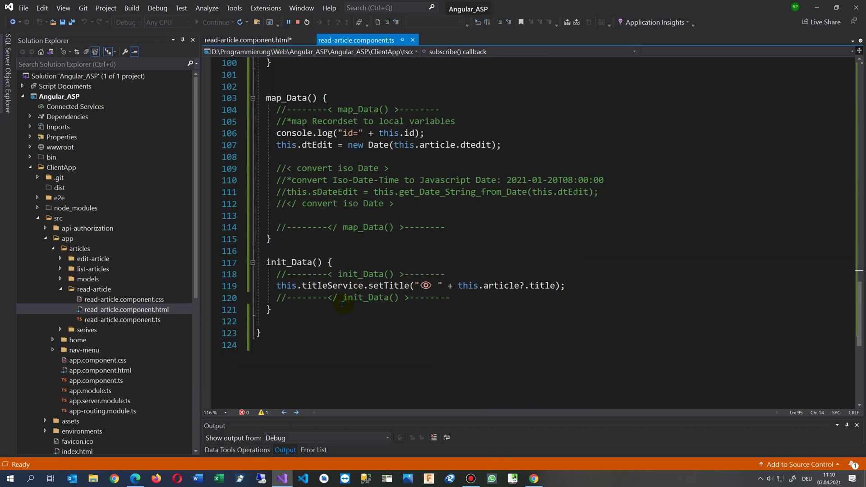
{"action": "double_click", "coordinate": [302, 286]}
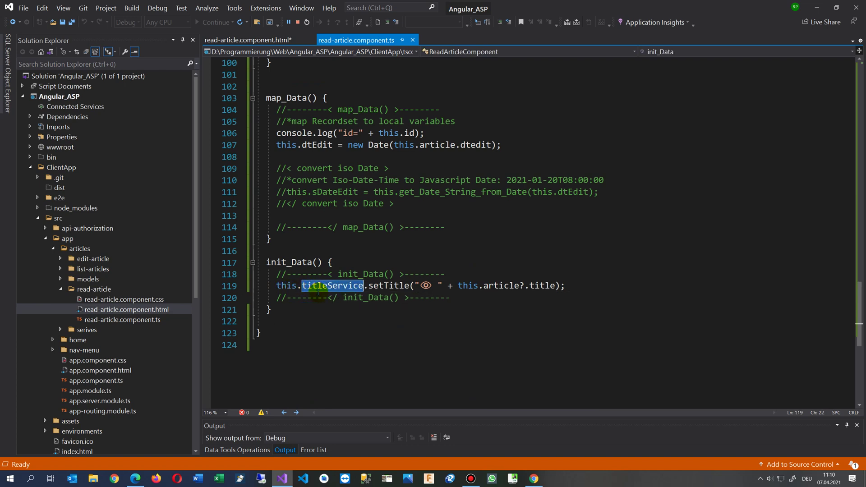
{"action": "scroll", "coordinate": [318, 292], "scroll_direction": "up", "scroll_amount": 9}
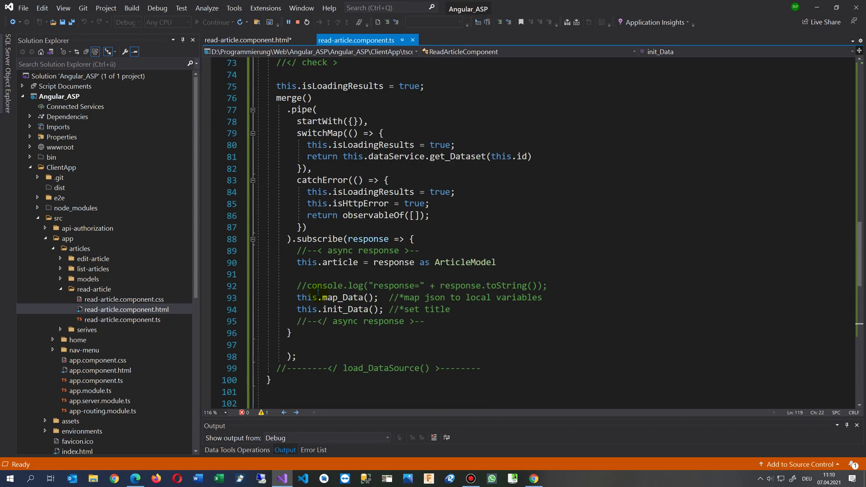
{"action": "scroll", "coordinate": [318, 293], "scroll_direction": "up", "scroll_amount": 19}
{"action": "scroll", "coordinate": [318, 292], "scroll_direction": "up", "scroll_amount": 1}
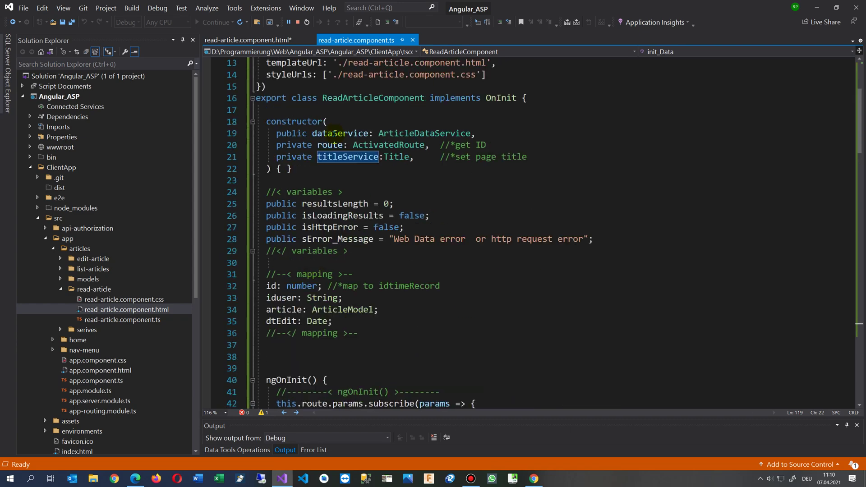
{"action": "scroll", "coordinate": [362, 184], "scroll_direction": "up", "scroll_amount": 4}
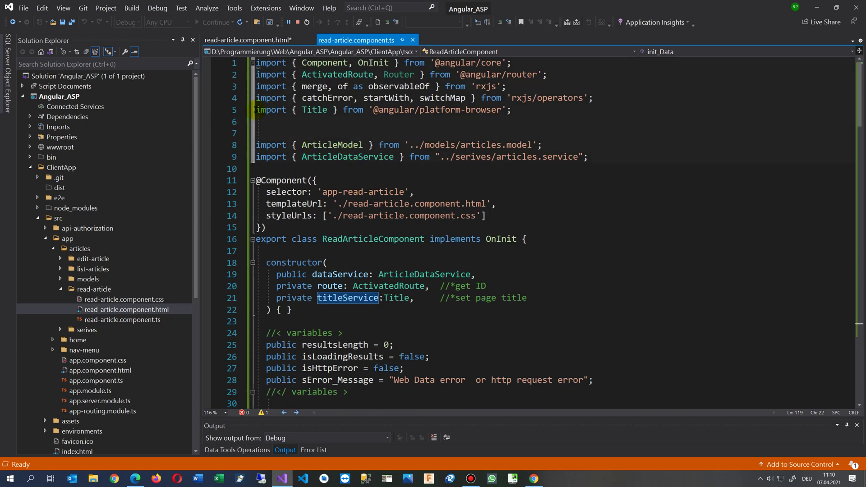
{"action": "left_click_drag", "start_coordinate": [257, 112], "coordinate": [527, 109]}
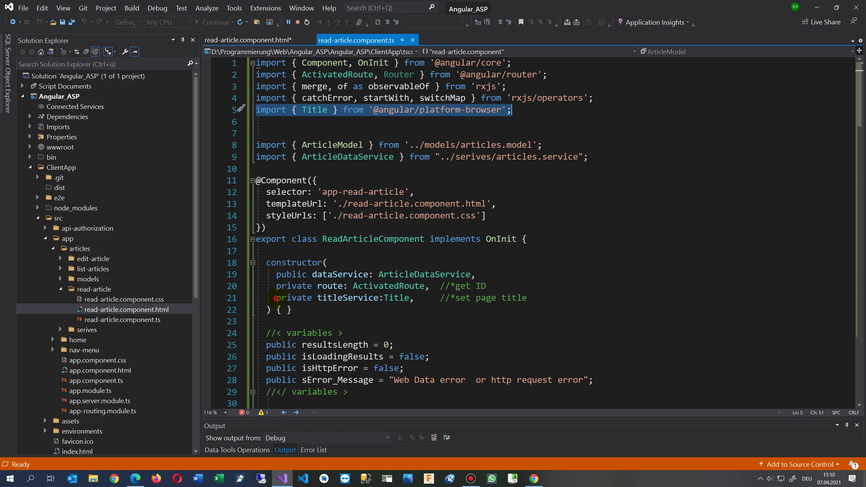
{"action": "left_click_drag", "start_coordinate": [276, 298], "coordinate": [412, 299]}
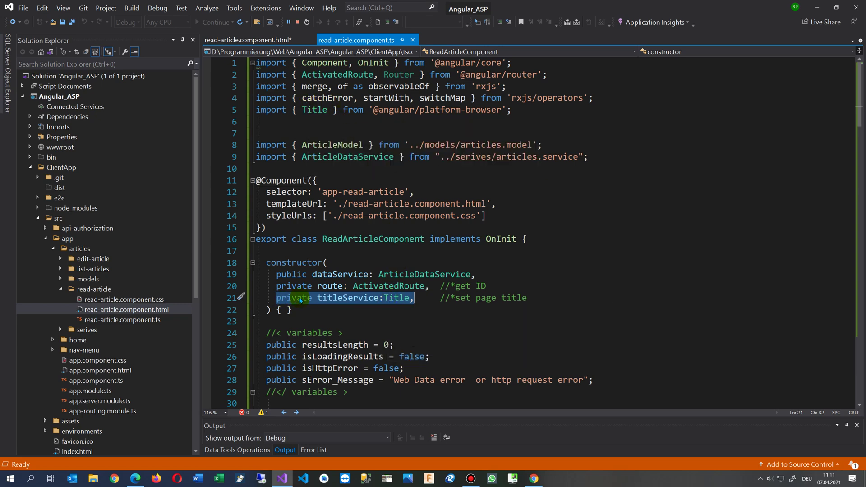
{"action": "mouse_move", "coordinate": [348, 299]}
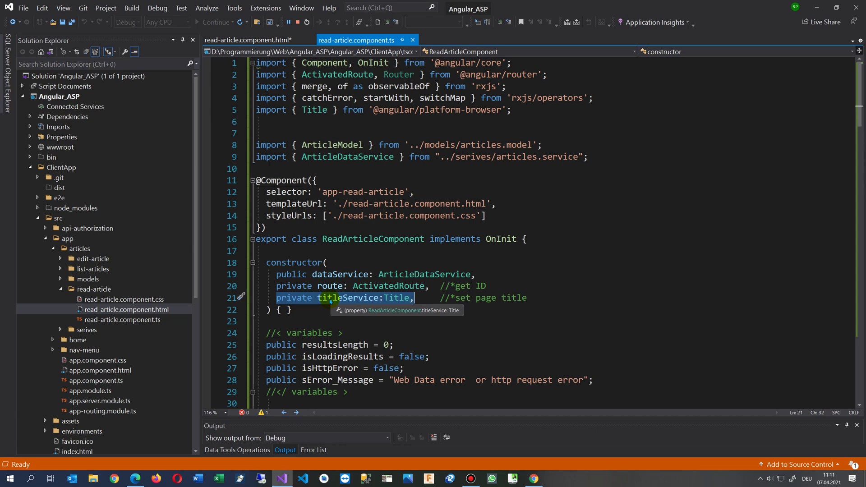
{"action": "scroll", "coordinate": [329, 301], "scroll_direction": "down", "scroll_amount": 1}
{"action": "scroll", "coordinate": [329, 301], "scroll_direction": "down", "scroll_amount": 6}
{"action": "scroll", "coordinate": [325, 299], "scroll_direction": "down", "scroll_amount": 9}
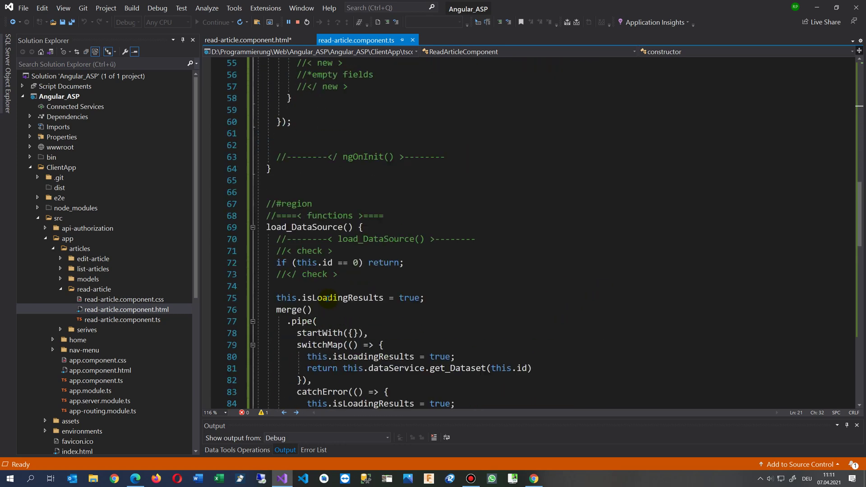
{"action": "scroll", "coordinate": [322, 298], "scroll_direction": "down", "scroll_amount": 7}
{"action": "scroll", "coordinate": [322, 299], "scroll_direction": "down", "scroll_amount": 5}
{"action": "scroll", "coordinate": [327, 295], "scroll_direction": "down", "scroll_amount": 7}
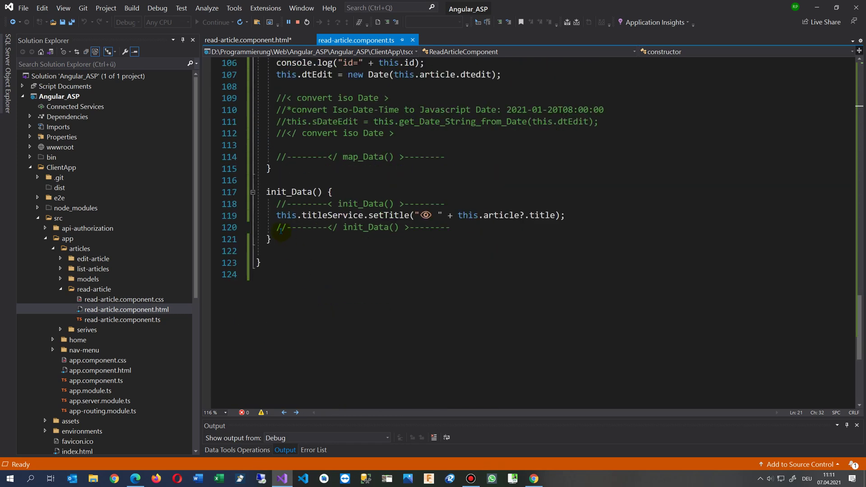
{"action": "left_click", "coordinate": [335, 215]}
{"action": "left_click", "coordinate": [410, 215]}
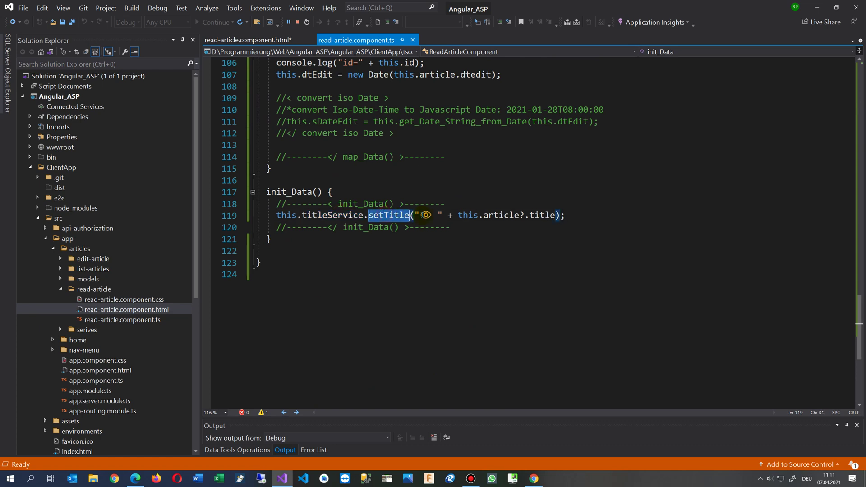
{"action": "left_click_drag", "start_coordinate": [413, 216], "coordinate": [559, 215]}
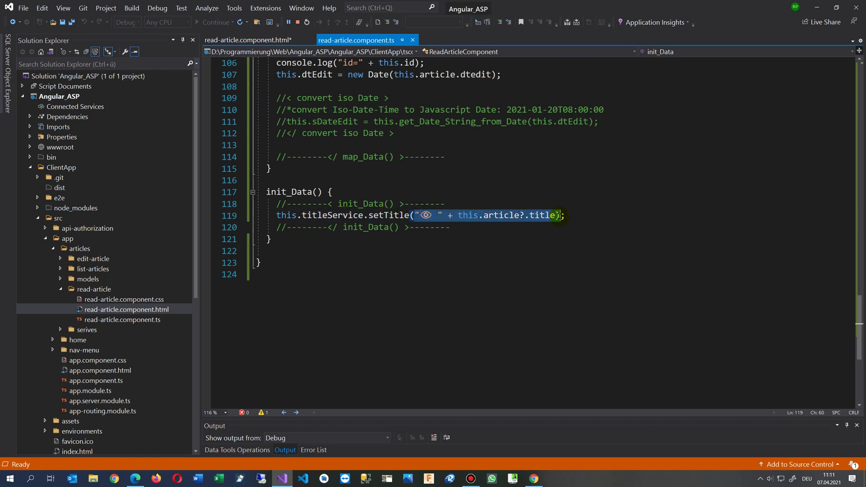
{"action": "left_click", "coordinate": [522, 247]}
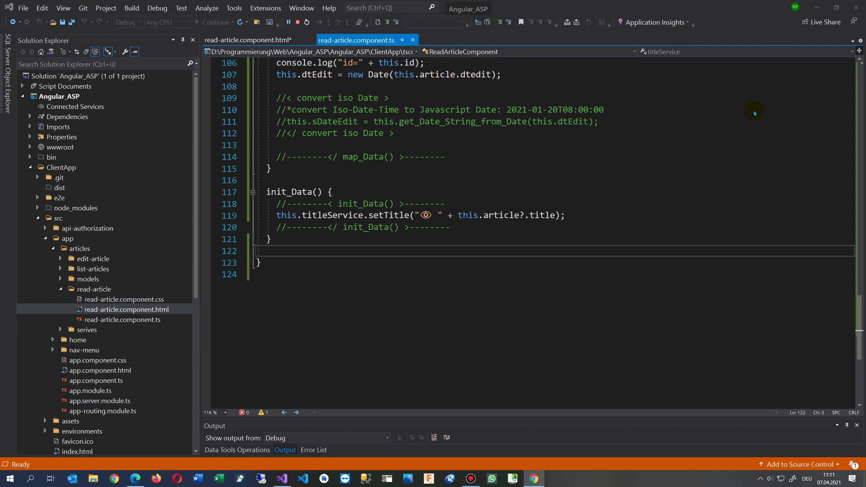
- Reload the app in Chrome and view the Strato Plesk article 62 to check its tab title
{"action": "key", "text": "alt+Tab"}
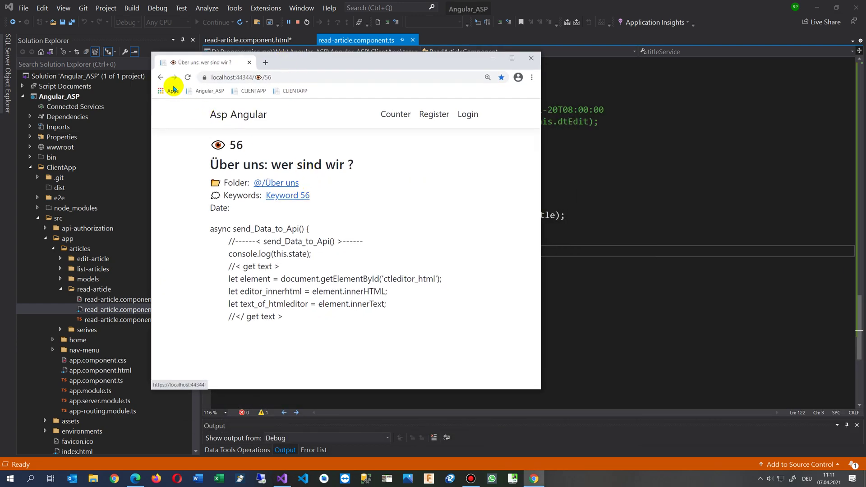
{"action": "key", "text": "F5"}
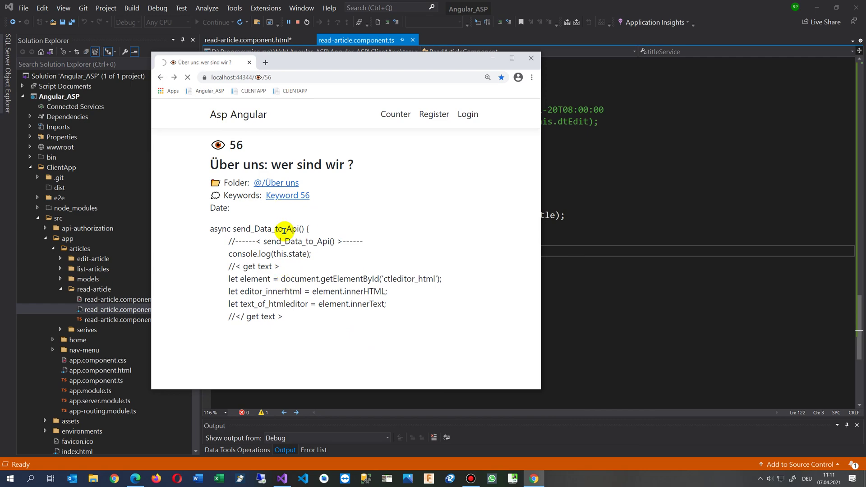
{"action": "scroll", "coordinate": [314, 279], "scroll_direction": "down", "scroll_amount": 5}
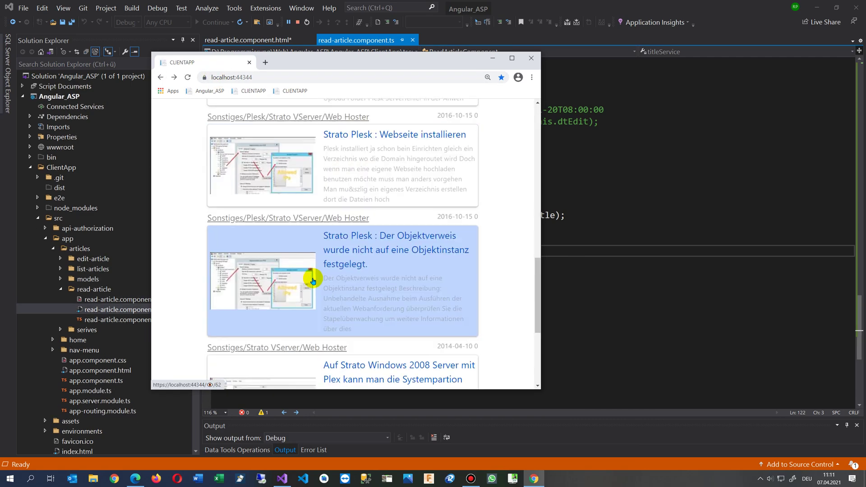
{"action": "left_click", "coordinate": [312, 279]}
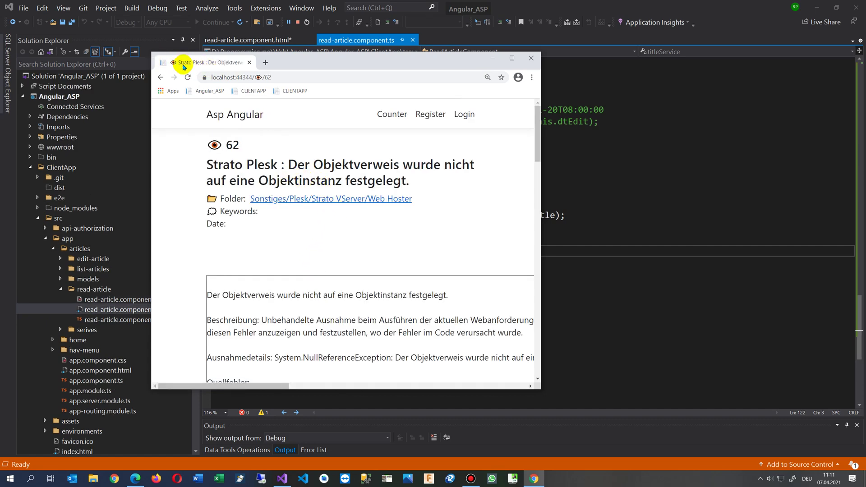
{"action": "key", "text": "alt+Tab"}
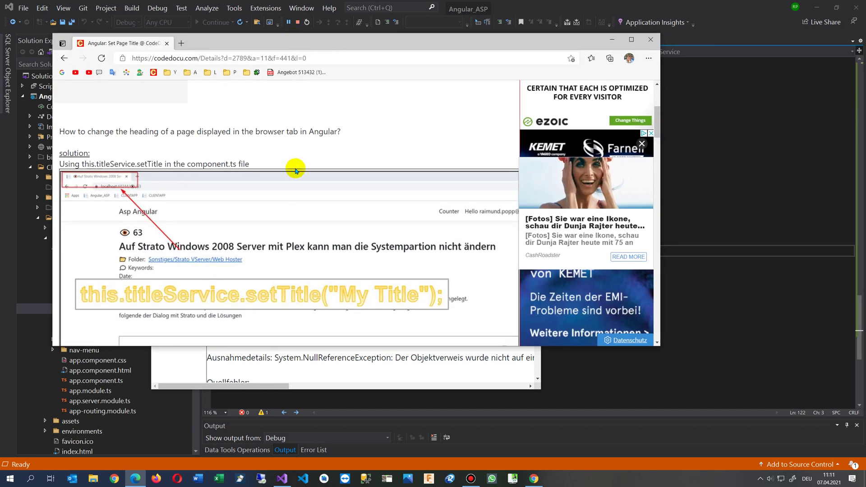
{"action": "scroll", "coordinate": [289, 194], "scroll_direction": "down", "scroll_amount": 5}
{"action": "scroll", "coordinate": [289, 194], "scroll_direction": "down", "scroll_amount": 3}
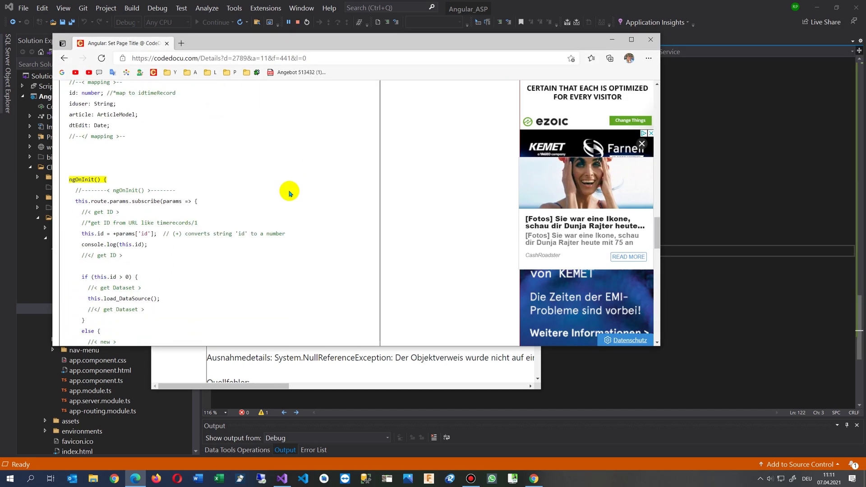
{"action": "scroll", "coordinate": [287, 191], "scroll_direction": "down", "scroll_amount": 2}
{"action": "scroll", "coordinate": [148, 168], "scroll_direction": "up", "scroll_amount": 5}
{"action": "scroll", "coordinate": [148, 168], "scroll_direction": "up", "scroll_amount": 2}
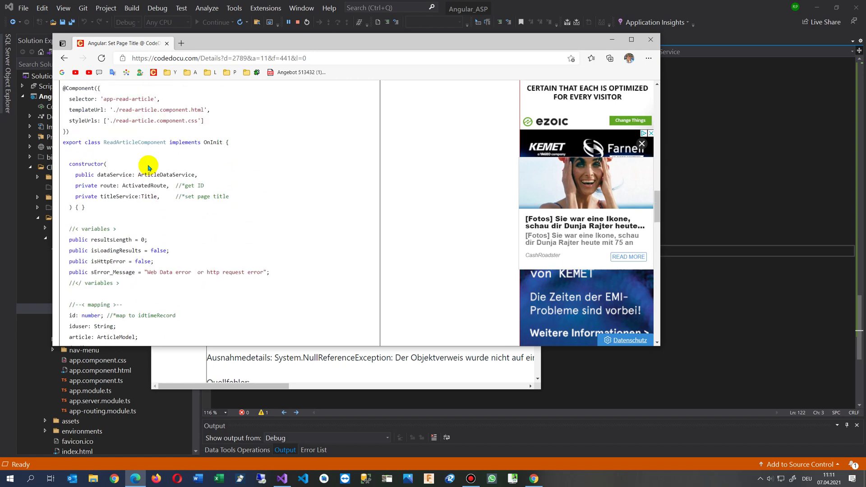
{"action": "scroll", "coordinate": [149, 167], "scroll_direction": "up", "scroll_amount": 1}
{"action": "scroll", "coordinate": [129, 163], "scroll_direction": "up", "scroll_amount": 1}
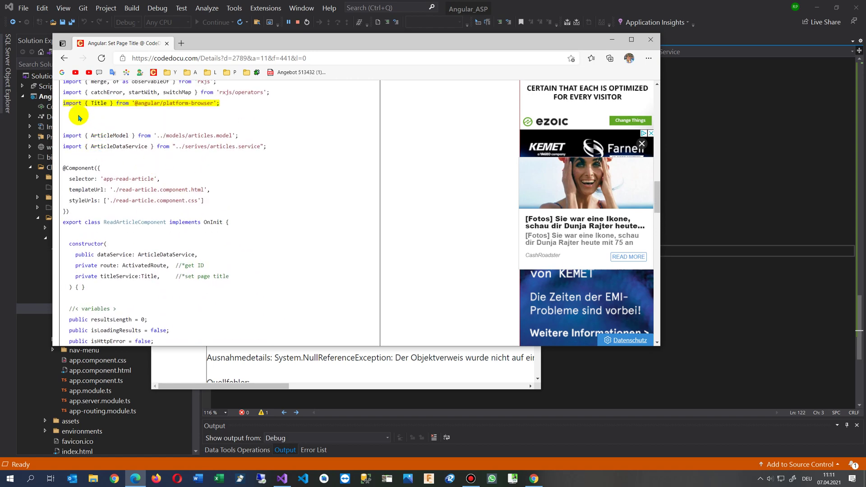